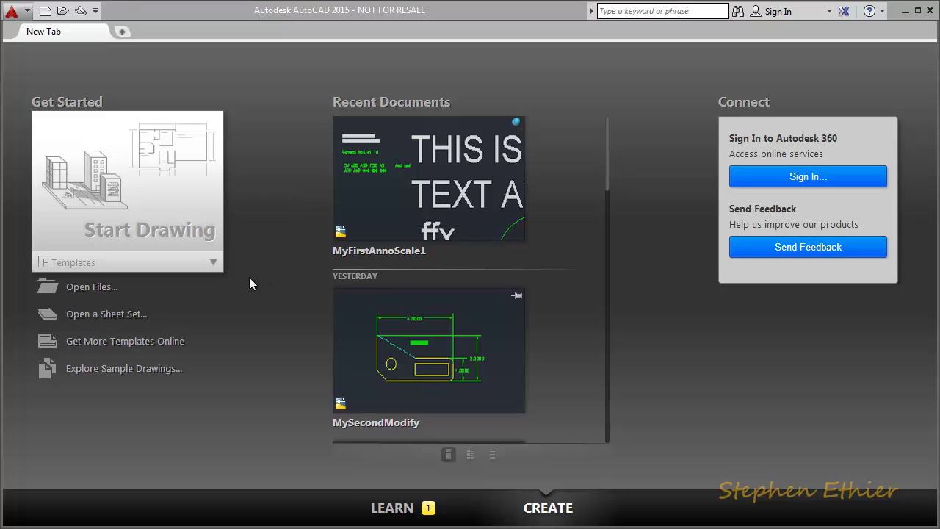
Start a new drawing from the acad.dwt template
{"action": "left_click", "coordinate": [212, 263]}
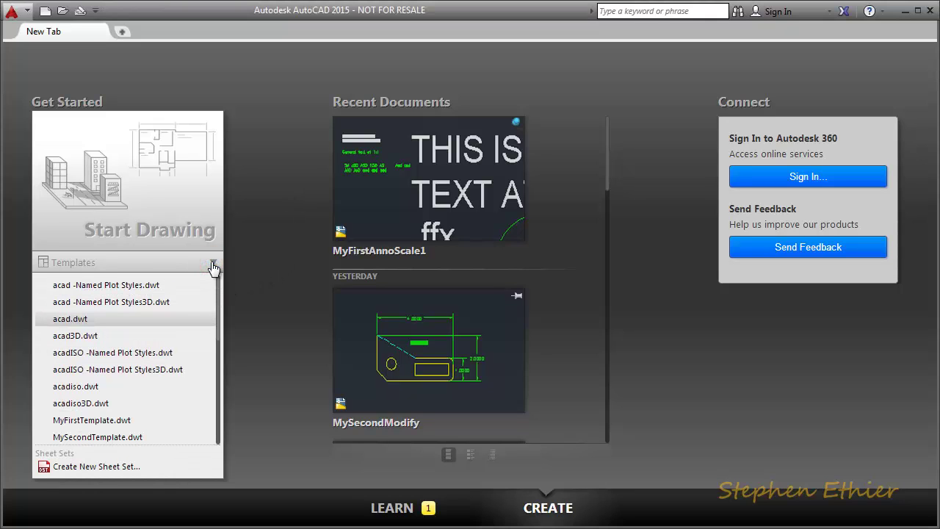
{"action": "mouse_move", "coordinate": [105, 323]}
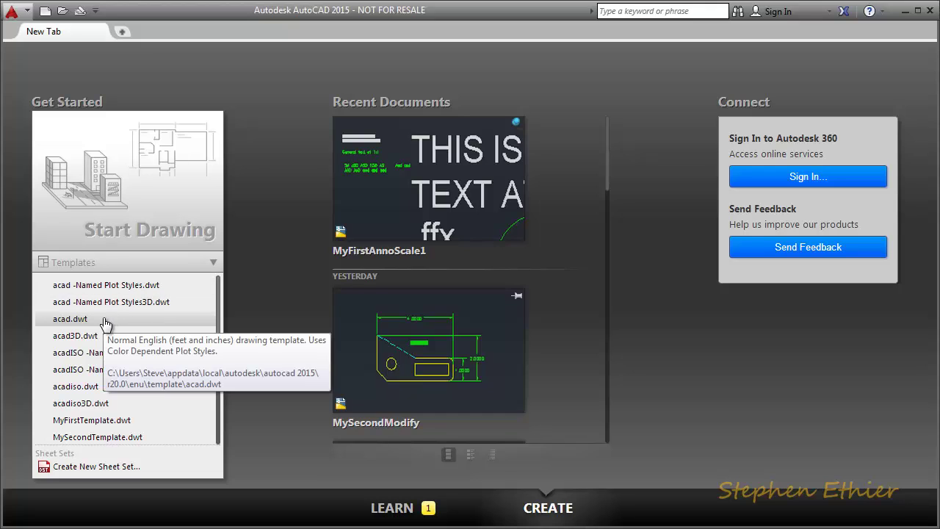
{"action": "mouse_move", "coordinate": [92, 395]}
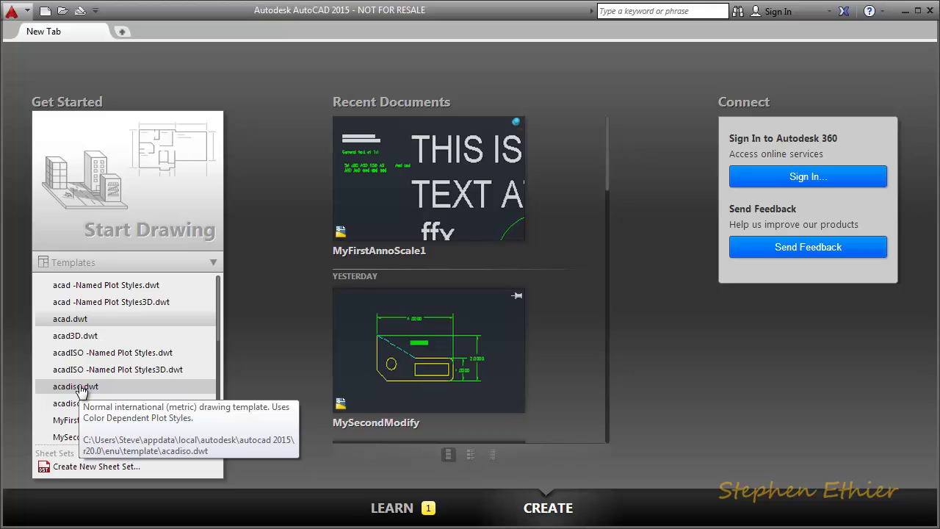
{"action": "left_click", "coordinate": [85, 319]}
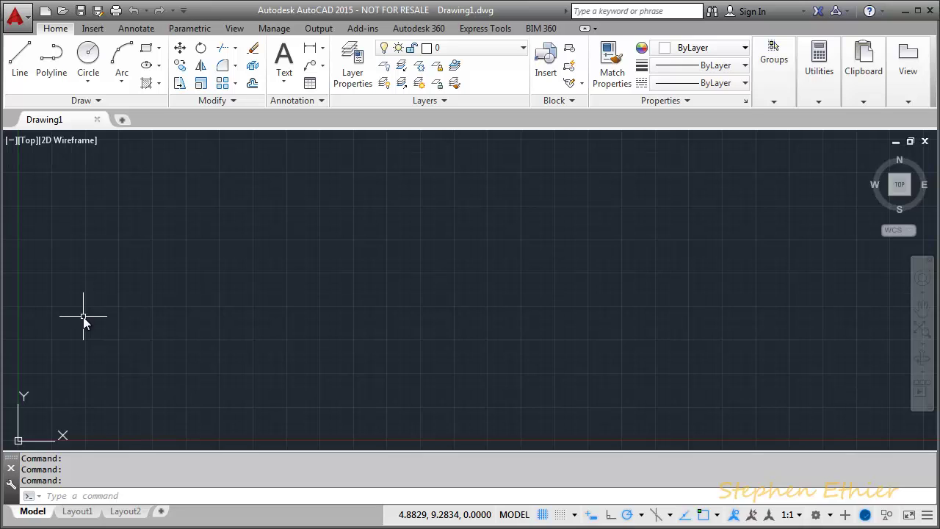
Review the color scheme choices in the display options and keep the Light scheme
{"action": "left_click", "coordinate": [22, 18]}
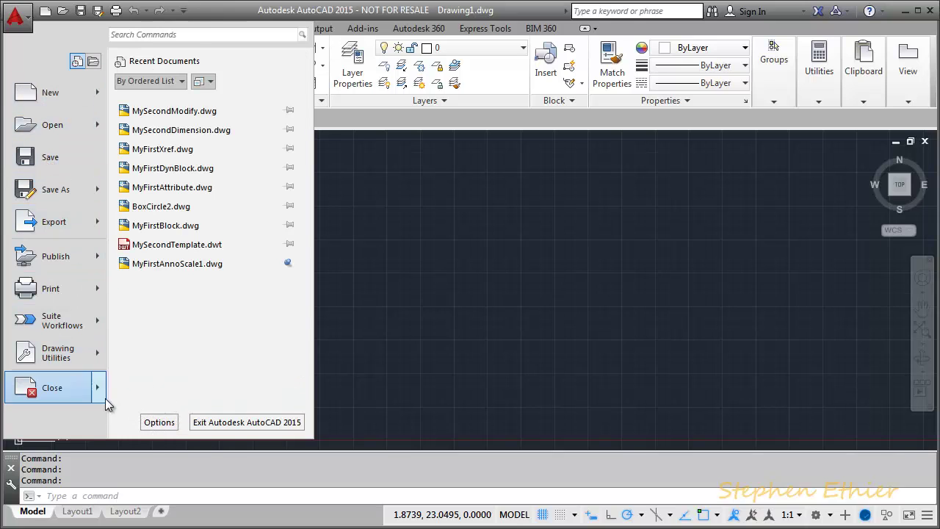
{"action": "left_click", "coordinate": [159, 423]}
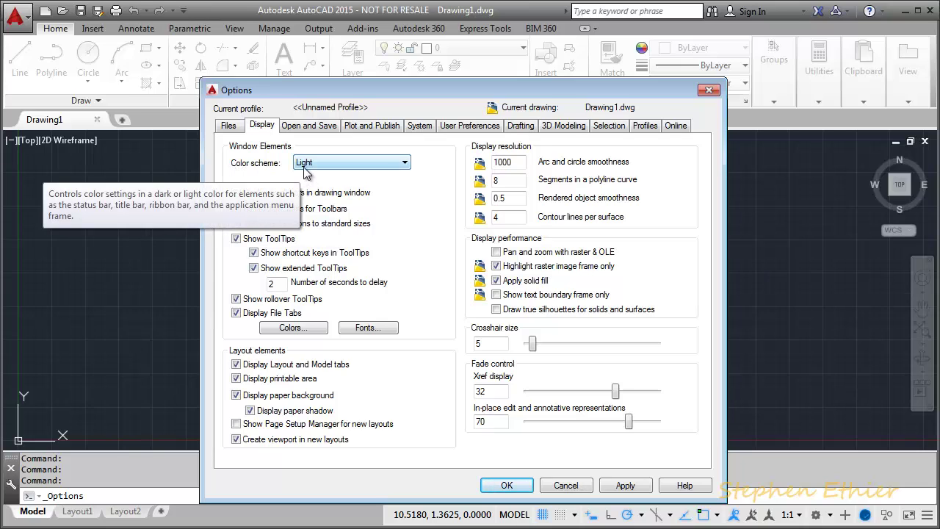
{"action": "left_click", "coordinate": [404, 162]}
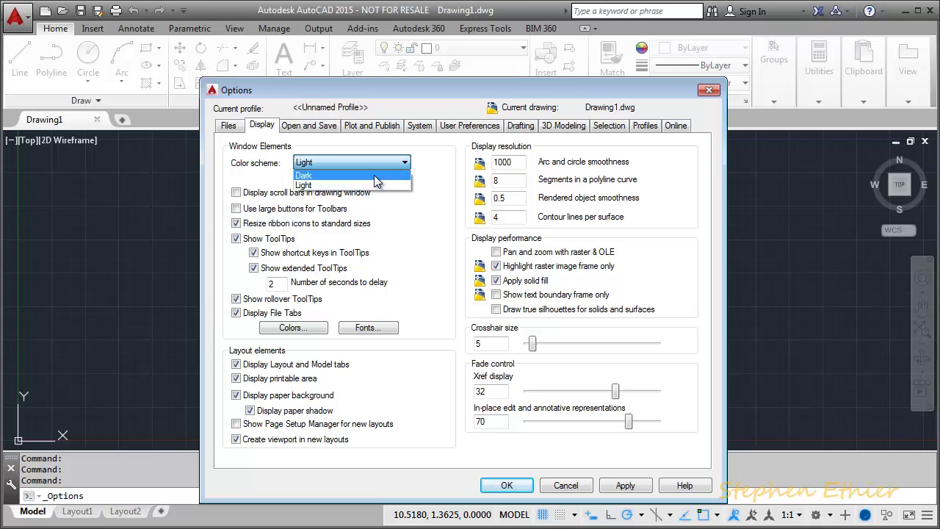
{"action": "left_click", "coordinate": [430, 165]}
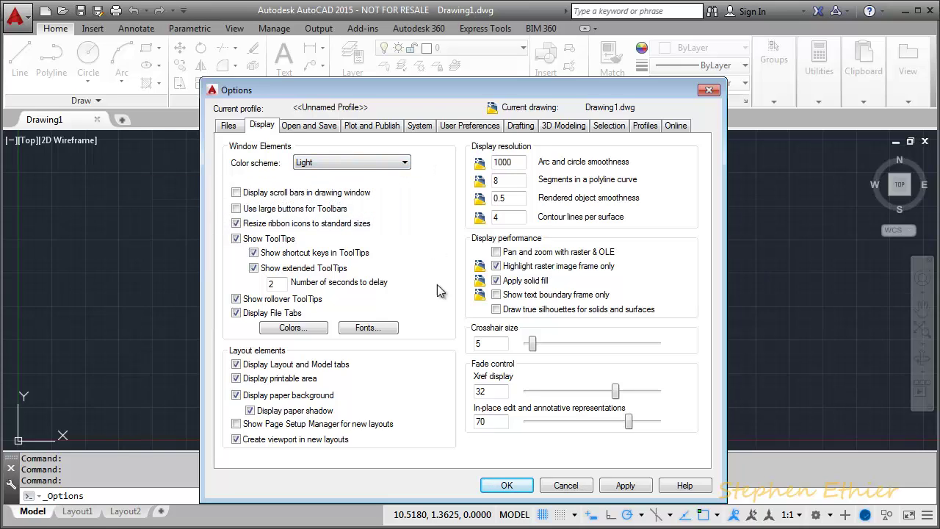
{"action": "left_click", "coordinate": [507, 487]}
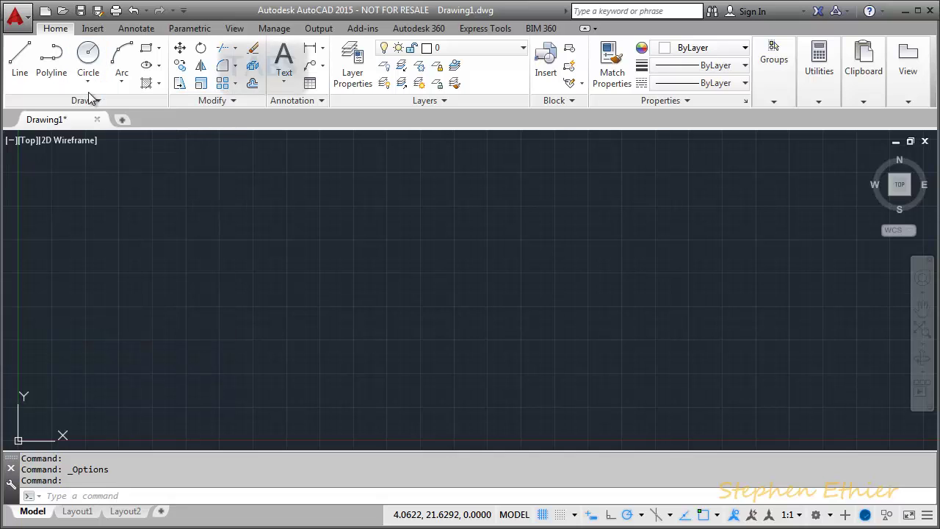
{"action": "left_click", "coordinate": [93, 29]}
{"action": "left_click", "coordinate": [136, 29]}
{"action": "left_click", "coordinate": [188, 28]}
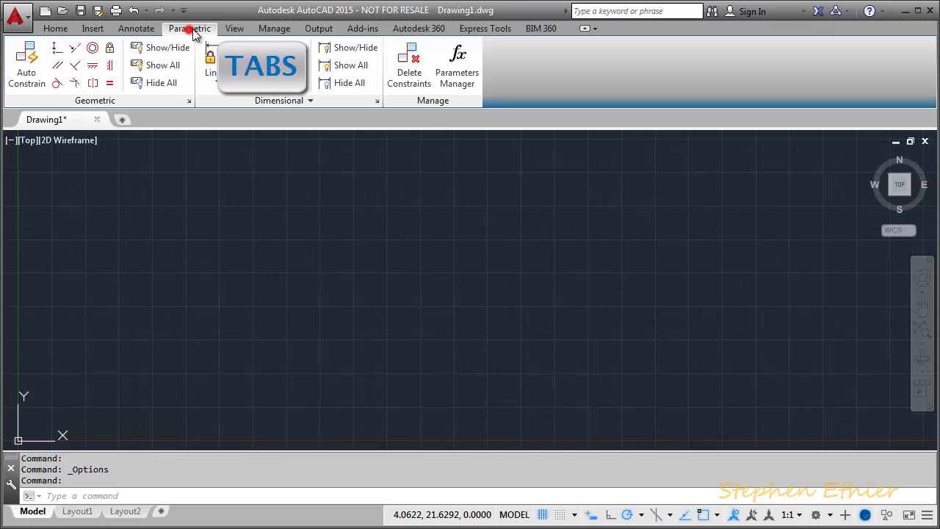
{"action": "left_click", "coordinate": [230, 28]}
{"action": "left_click", "coordinate": [55, 29]}
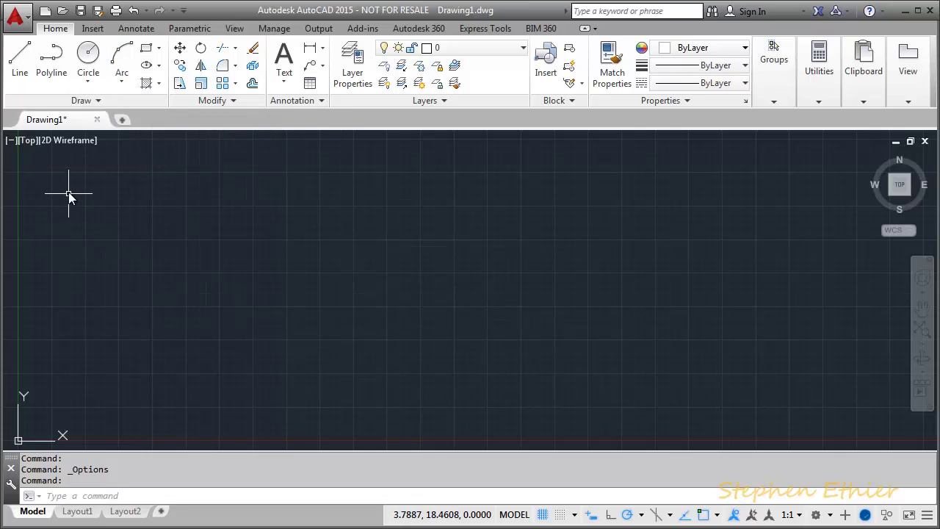
Turn off the ViewCube display in the model space viewport
{"action": "mouse_move", "coordinate": [64, 119]}
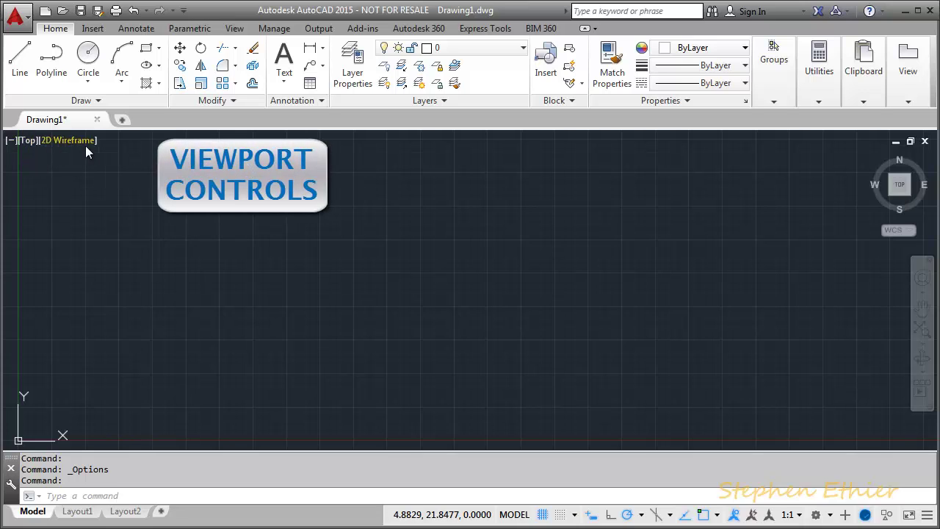
{"action": "left_click", "coordinate": [12, 141]}
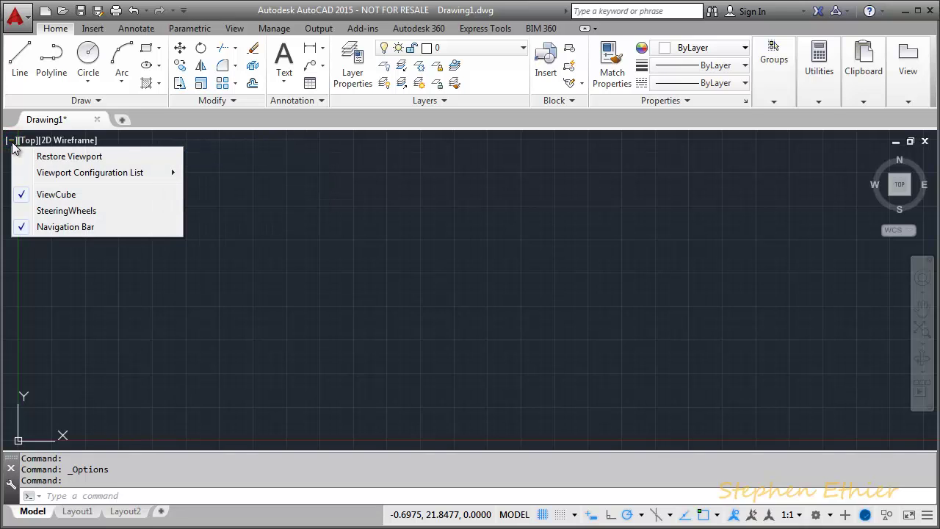
{"action": "left_click", "coordinate": [63, 194]}
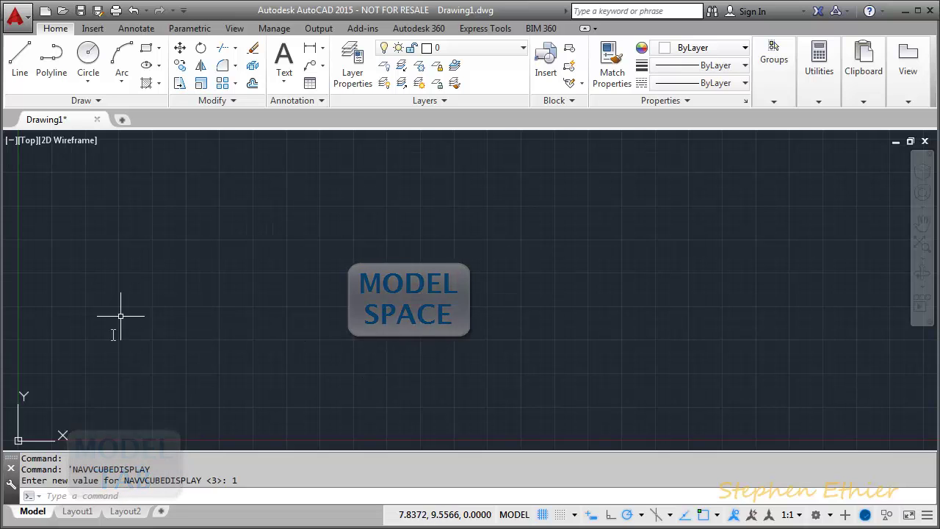
View the Layout1 sheet and return to model space
{"action": "left_click", "coordinate": [79, 512]}
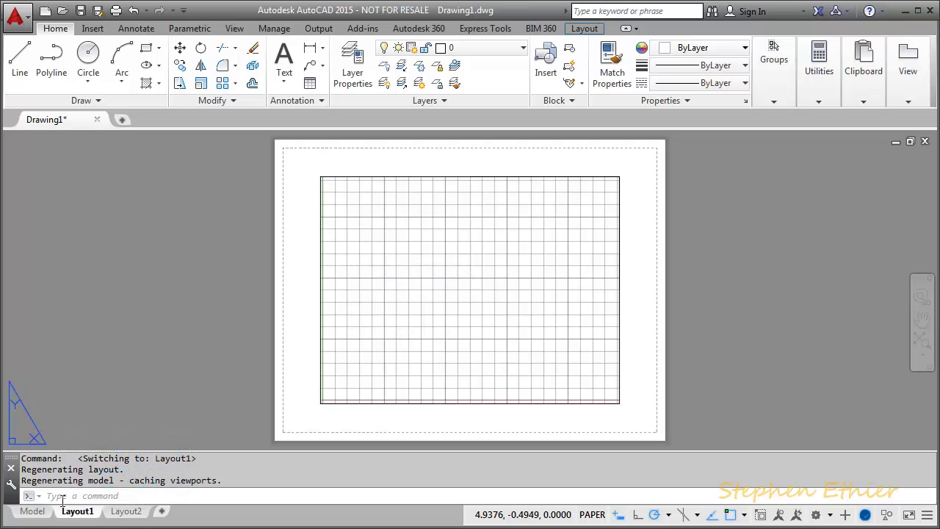
{"action": "left_click", "coordinate": [33, 512]}
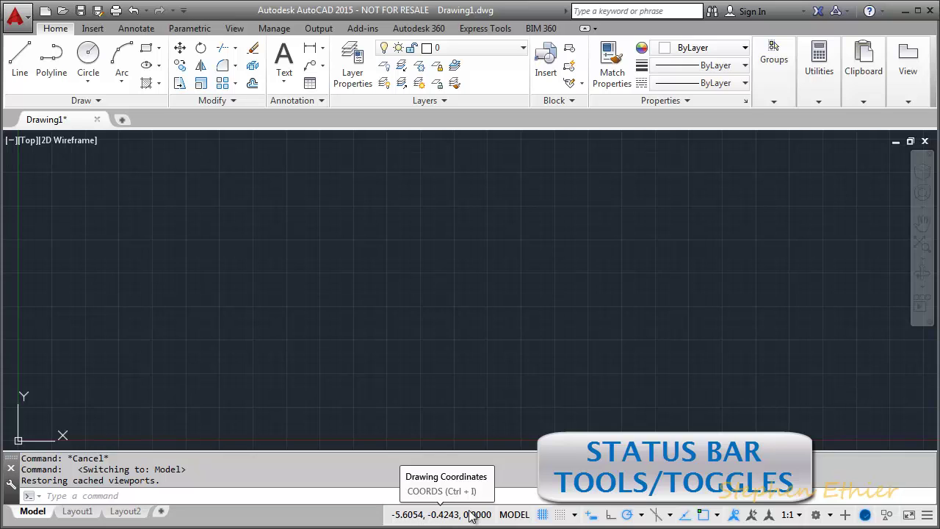
Hide the coordinates read-out from the status bar and show it again
{"action": "left_click", "coordinate": [927, 520]}
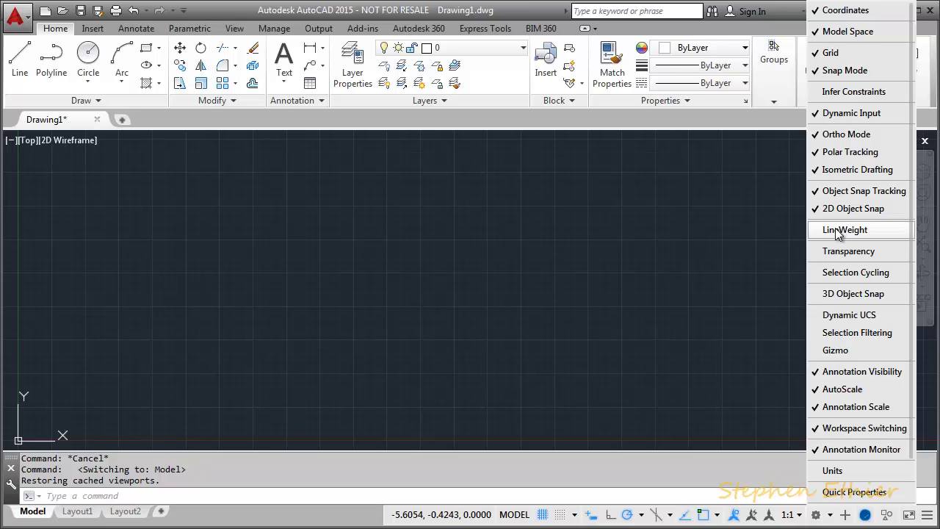
{"action": "left_click", "coordinate": [855, 16]}
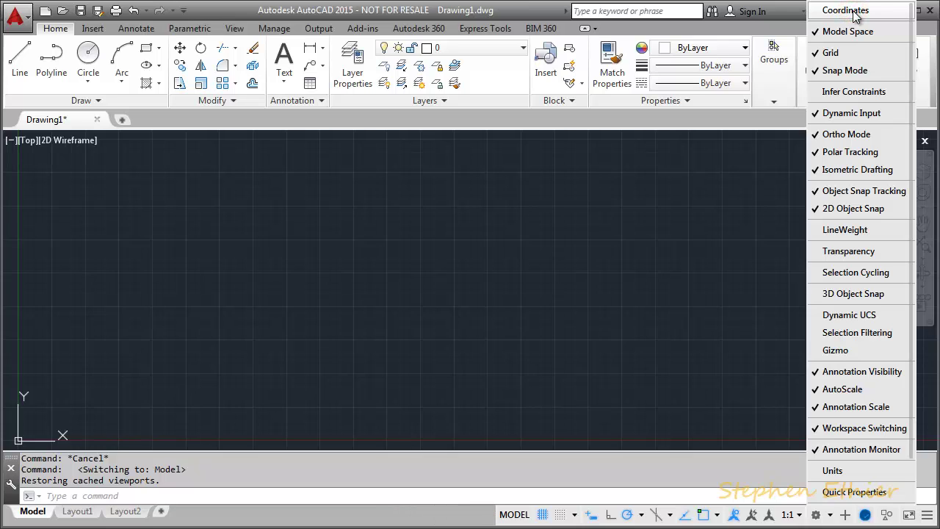
{"action": "left_click", "coordinate": [855, 14]}
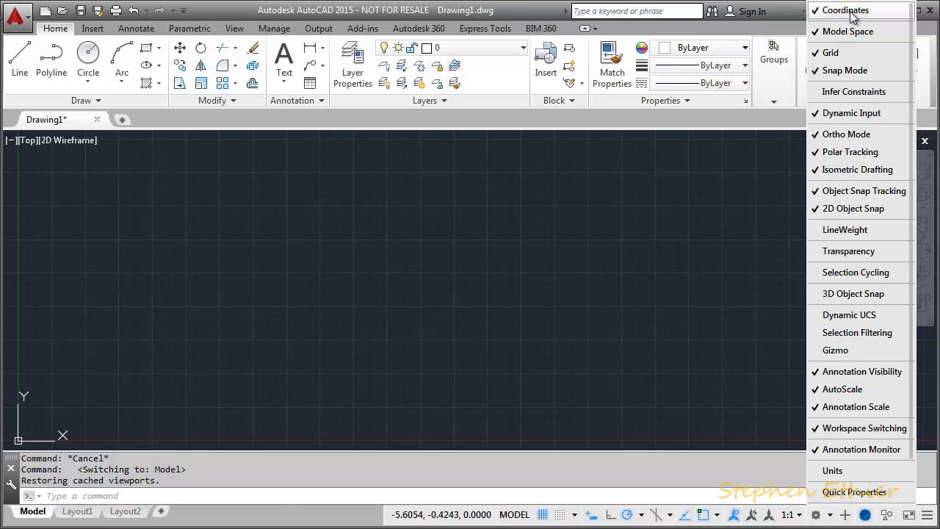
{"action": "left_click", "coordinate": [762, 461]}
{"action": "right_click", "coordinate": [762, 461]}
{"action": "left_click", "coordinate": [762, 461]}
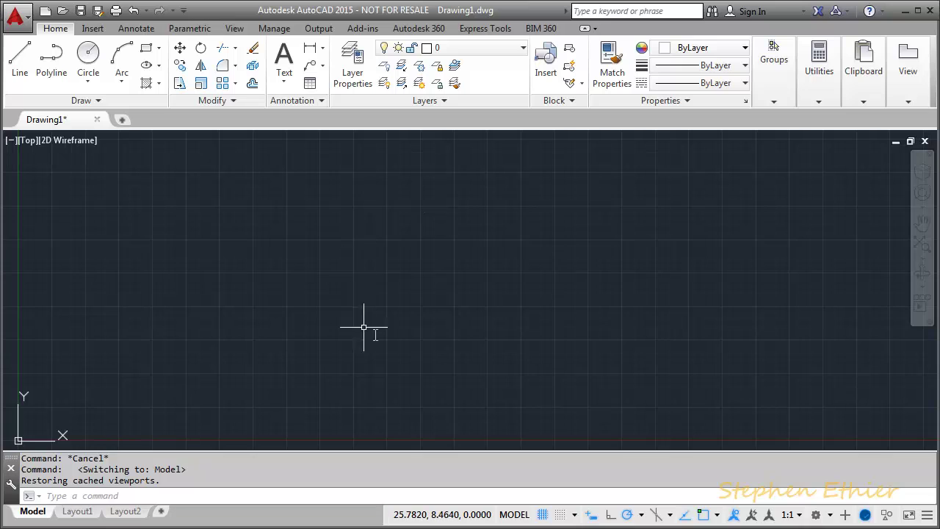
Toggle the drawing grid off and back on, and turn on snapping to the grid
{"action": "left_click", "coordinate": [543, 514]}
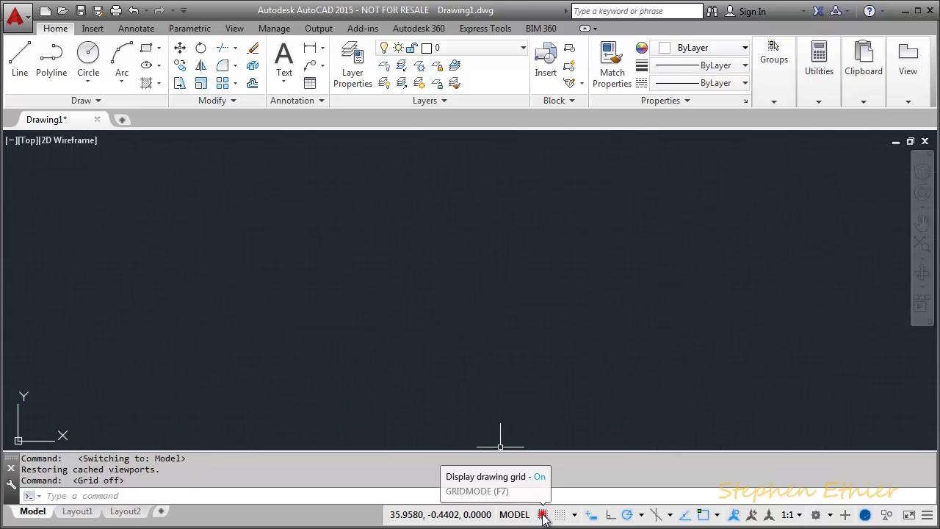
{"action": "left_click", "coordinate": [544, 514]}
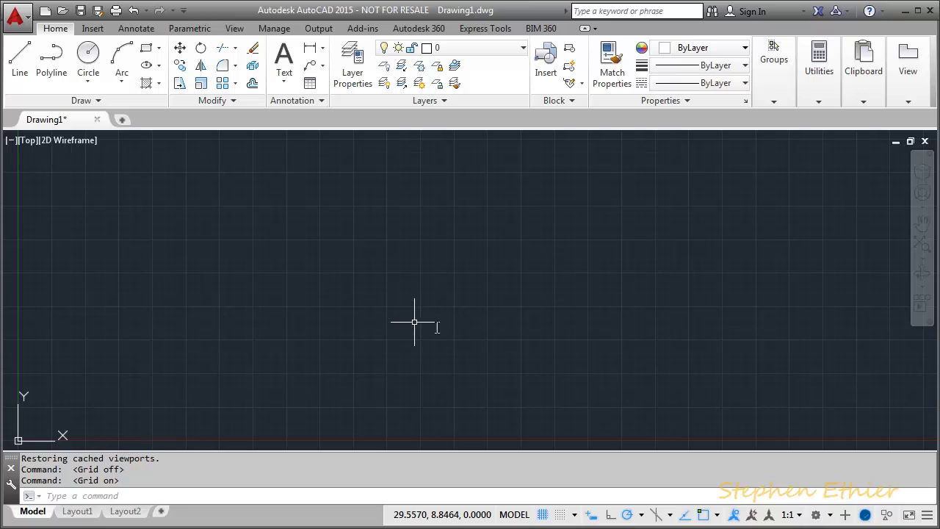
{"action": "left_click", "coordinate": [560, 515]}
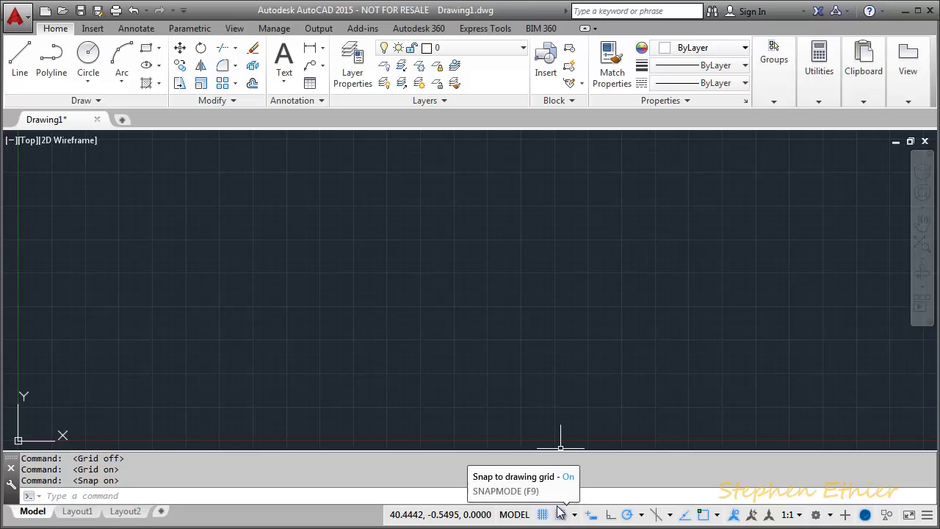
{"action": "left_click", "coordinate": [20, 59]}
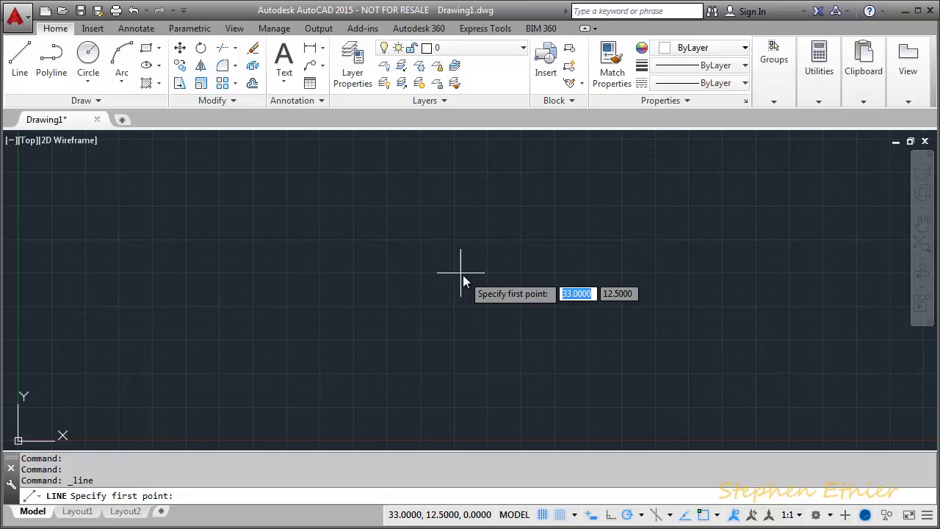
{"action": "key", "text": "Return"}
{"action": "key", "text": "Escape"}
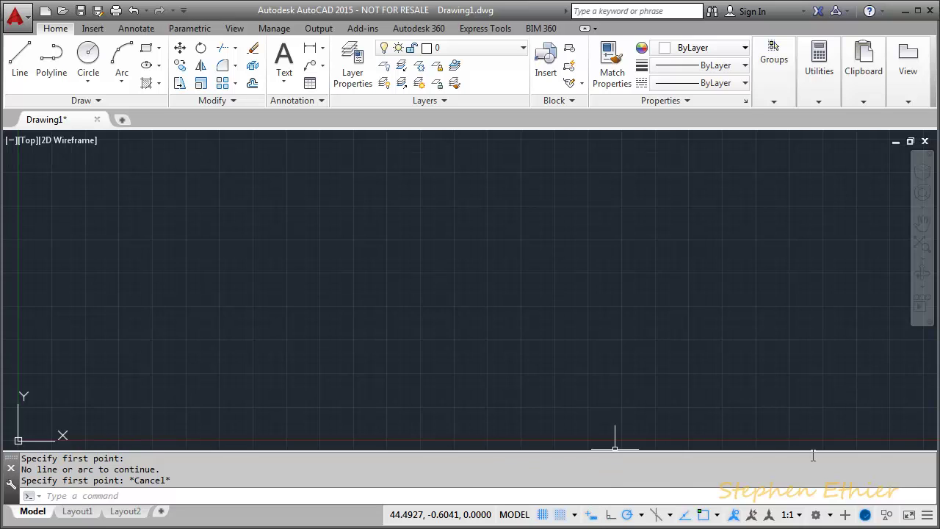
Remove Dynamic Input from the status bar and restore it, and check its cursor prompt by starting and cancelling a line
{"action": "left_click", "coordinate": [928, 517]}
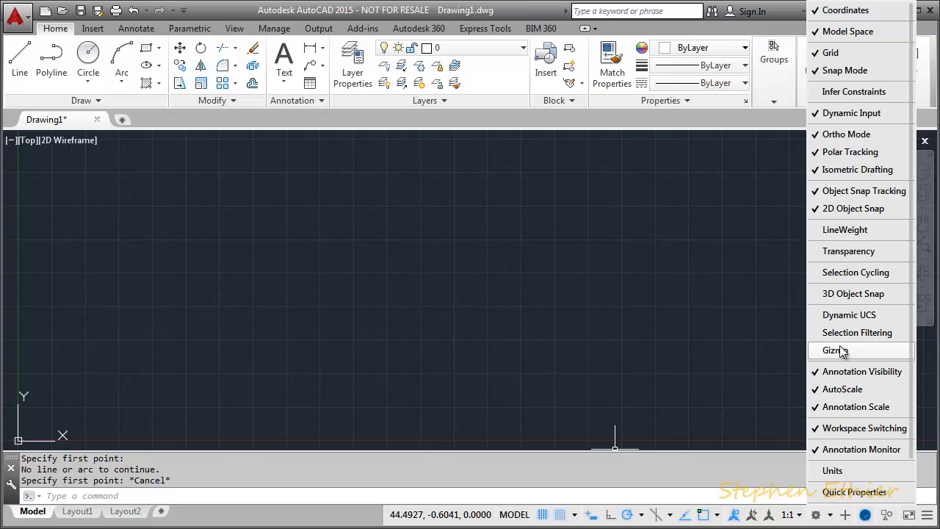
{"action": "left_click", "coordinate": [841, 115]}
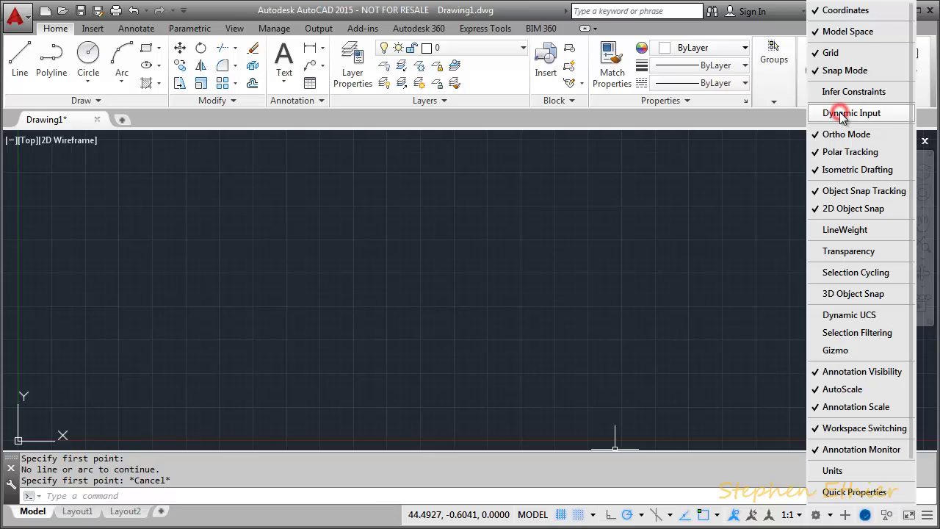
{"action": "left_click", "coordinate": [841, 113]}
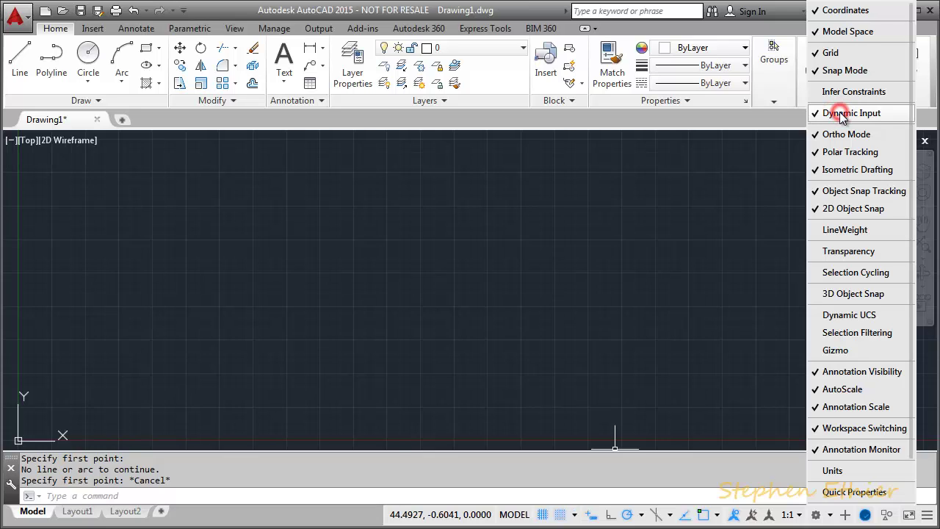
{"action": "left_click", "coordinate": [731, 461]}
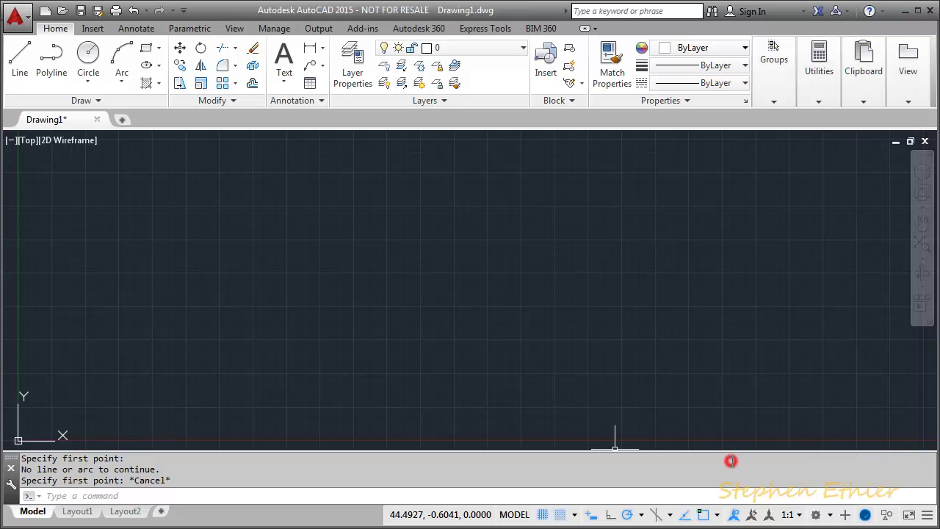
{"action": "left_click", "coordinate": [19, 57]}
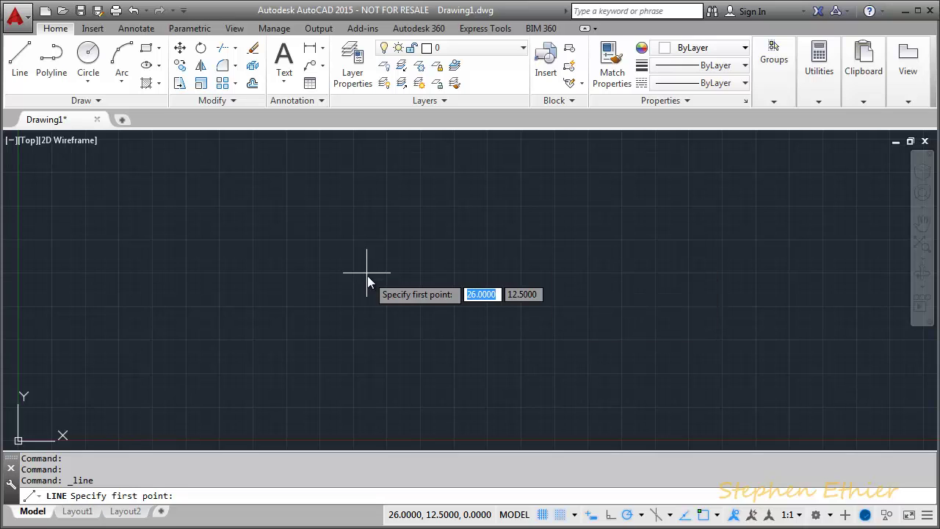
{"action": "key", "text": "Escape"}
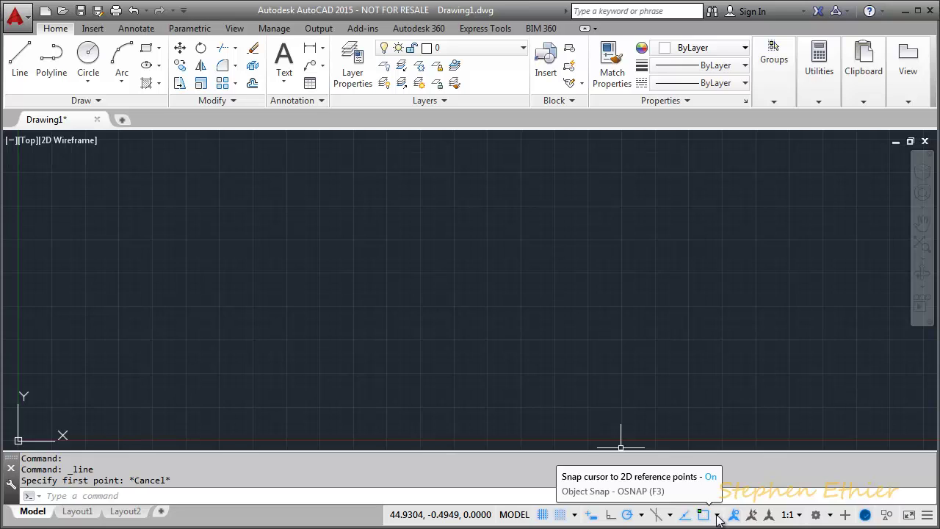
Review the list of available 2D object snap modes
{"action": "left_click", "coordinate": [718, 516]}
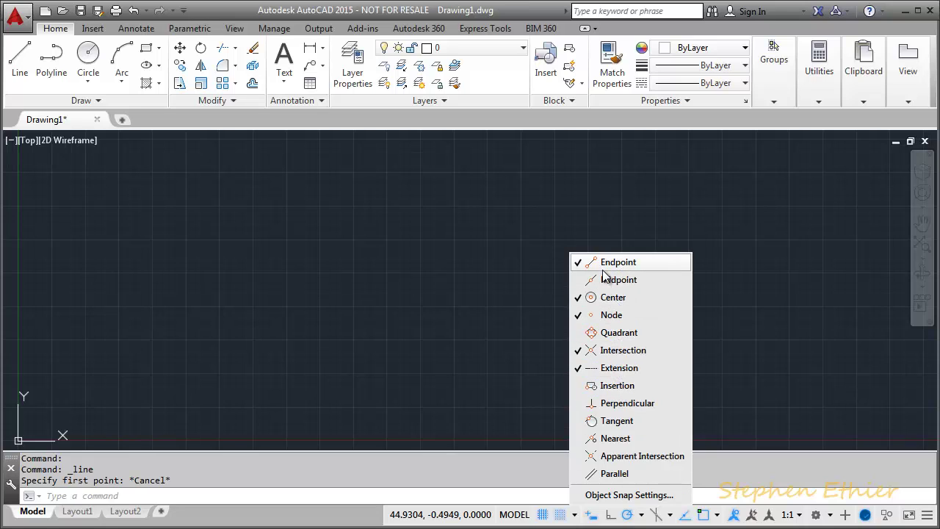
{"action": "left_click", "coordinate": [731, 468]}
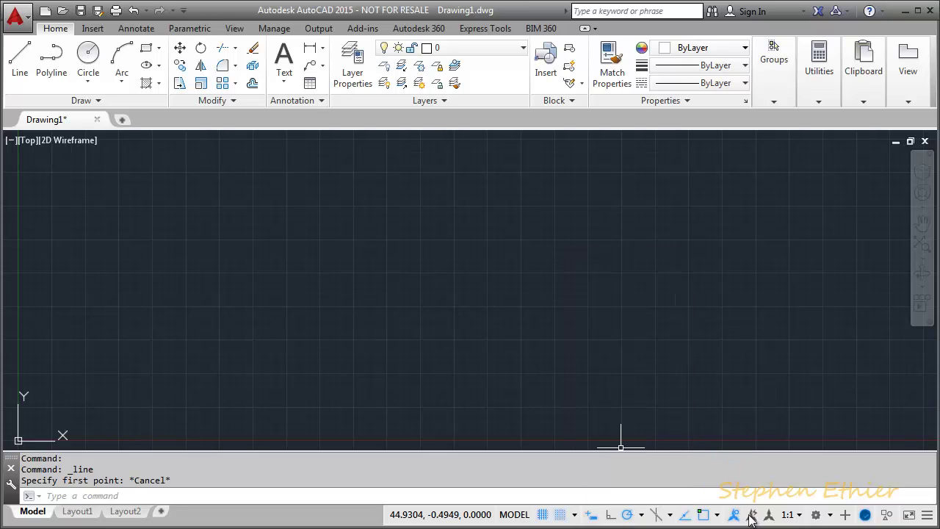